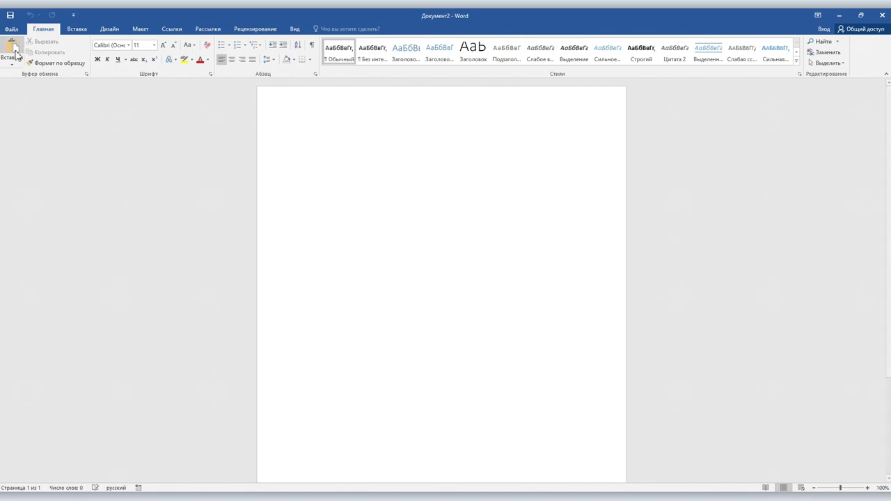
- Enable the Разработчик tab on the ribbon through Word Options' ribbon customization
left_click(10, 15)
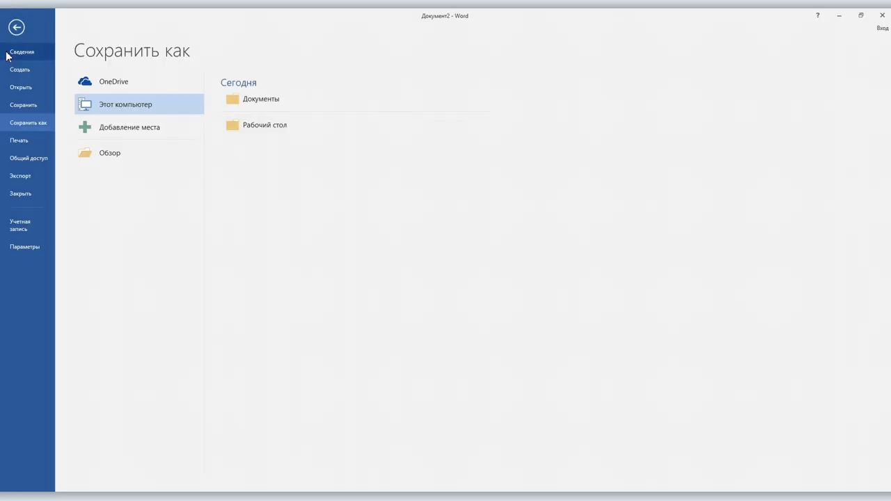
left_click(22, 249)
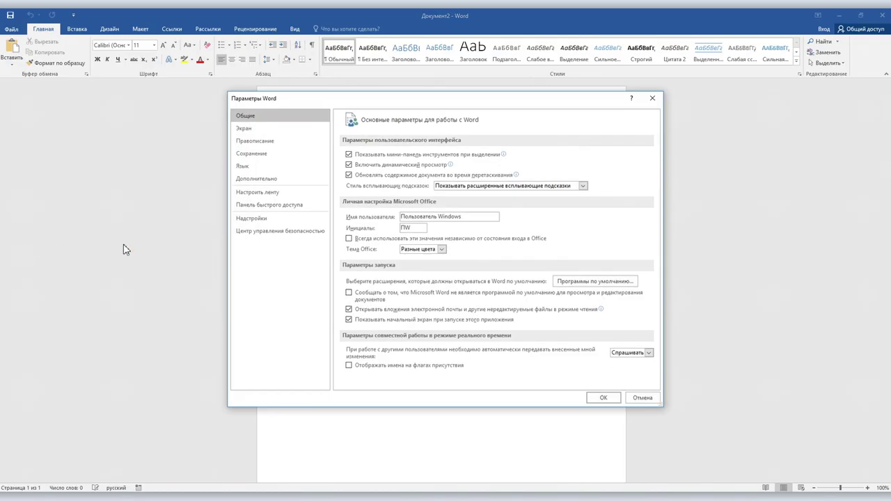
left_click(253, 198)
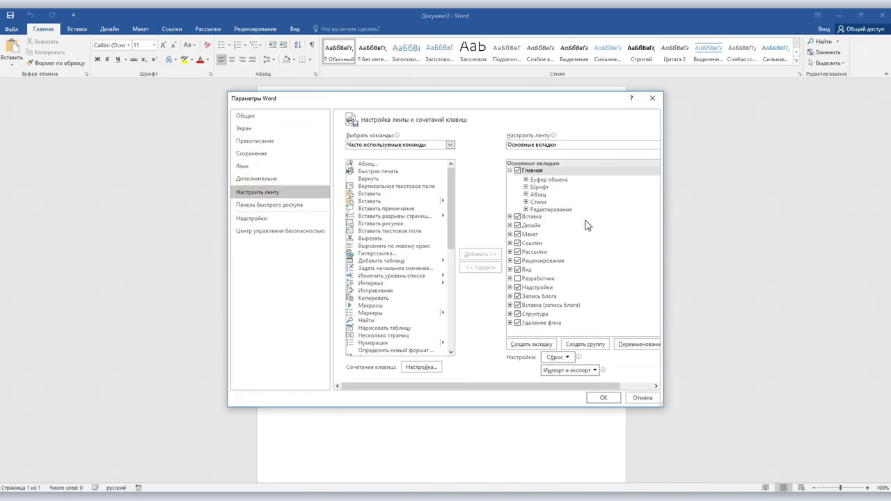
left_click(518, 278)
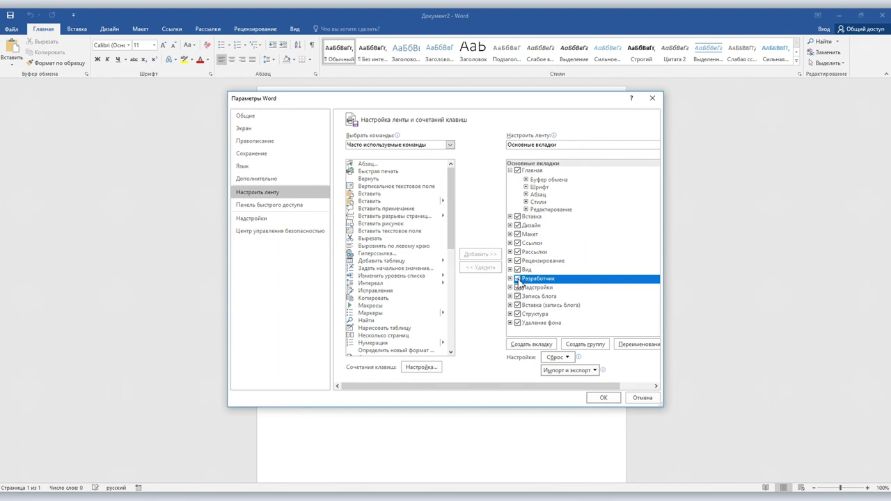
left_click(603, 397)
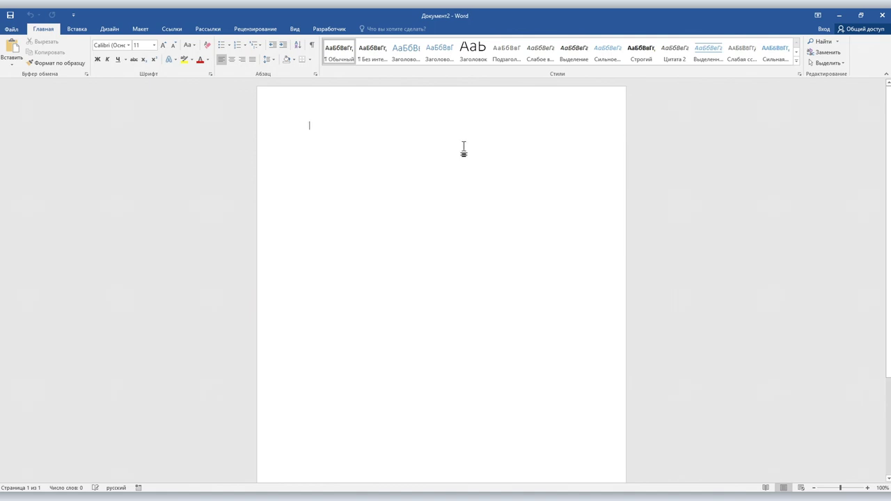
- Show the Разработчик tools and scroll back up through the letter text
left_click(329, 29)
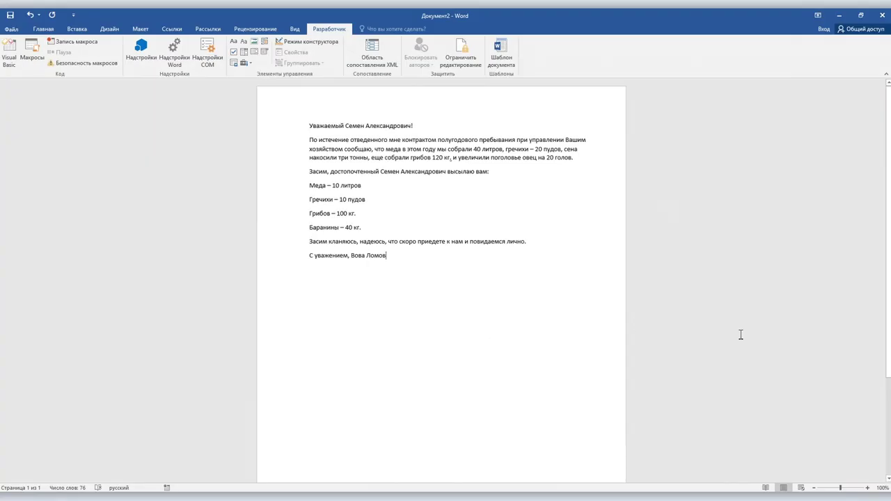
scroll(541, 276, "up", 5, "ctrl")
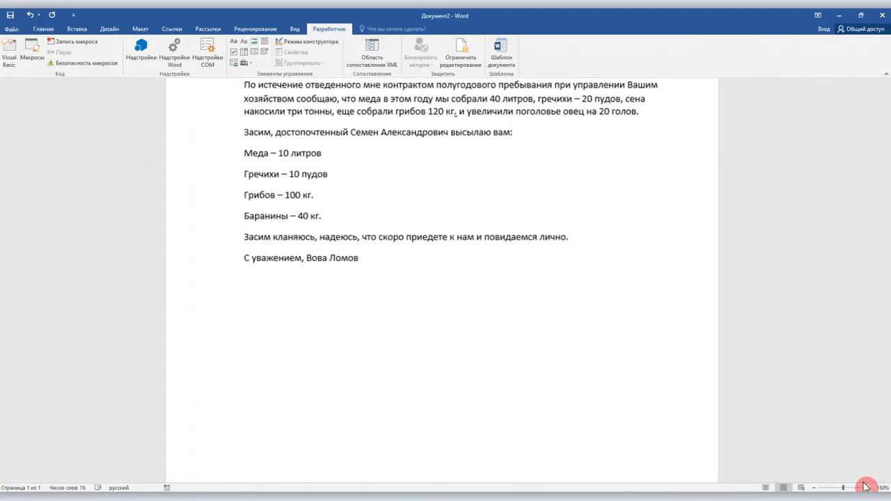
scroll(540, 276, "up", 3)
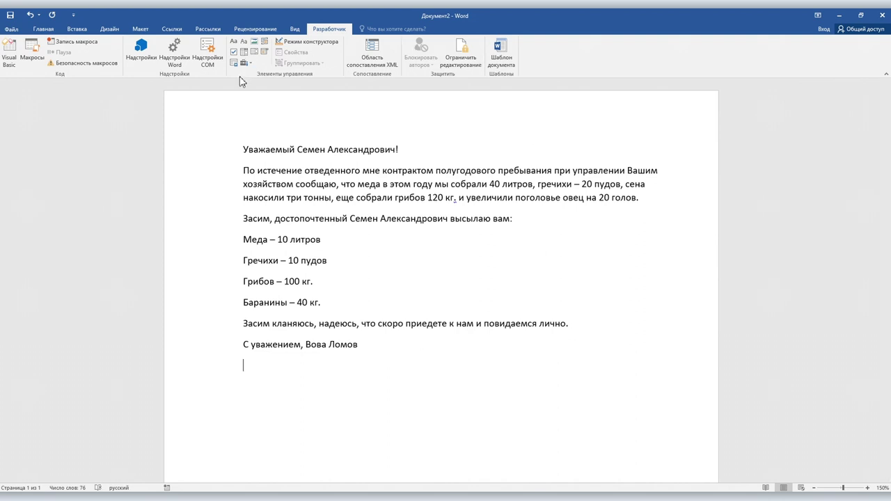
- Insert a date picker below the signature, show the rulers, and pick 29.11.2018
left_click(264, 55)
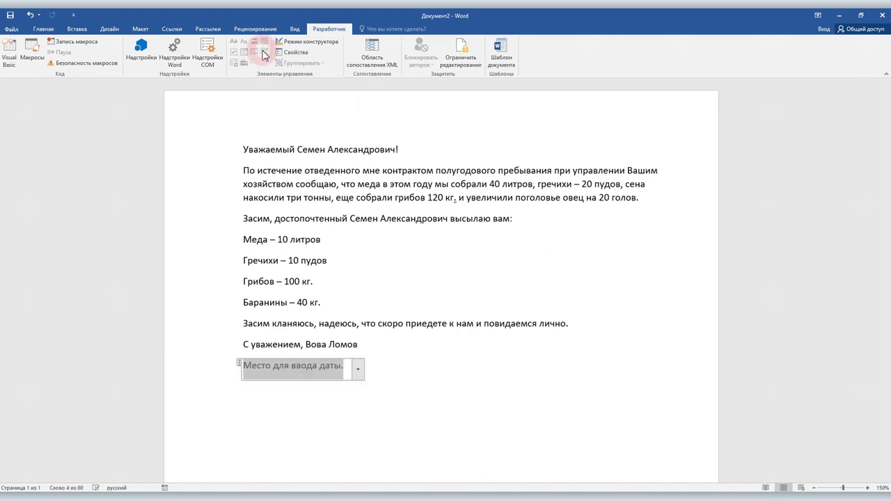
left_click(295, 28)
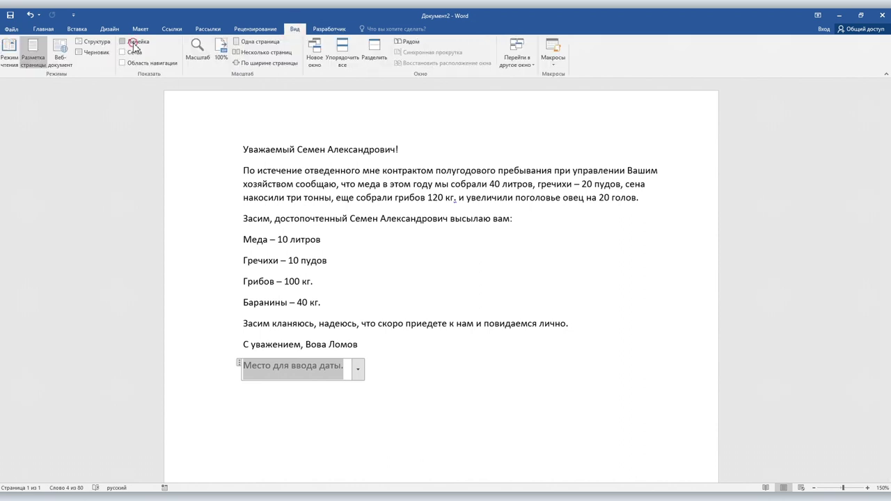
left_click(122, 41)
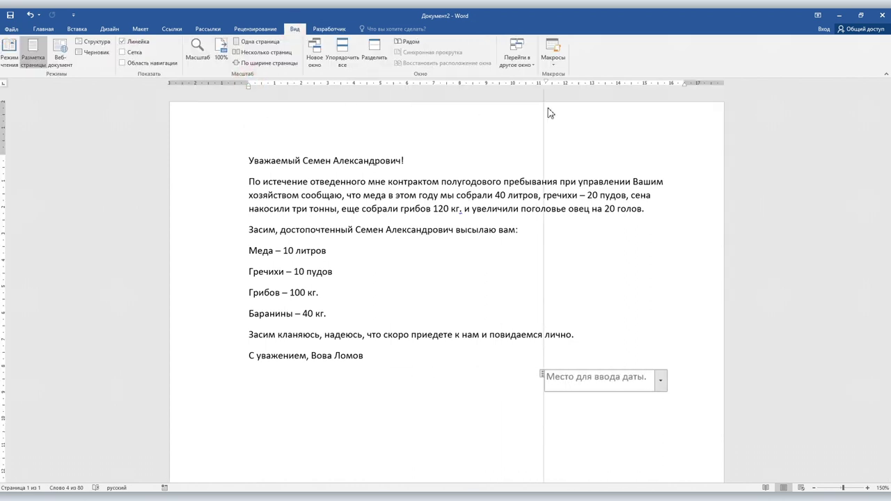
left_click_drag(249, 82, 547, 83)
left_click(662, 377)
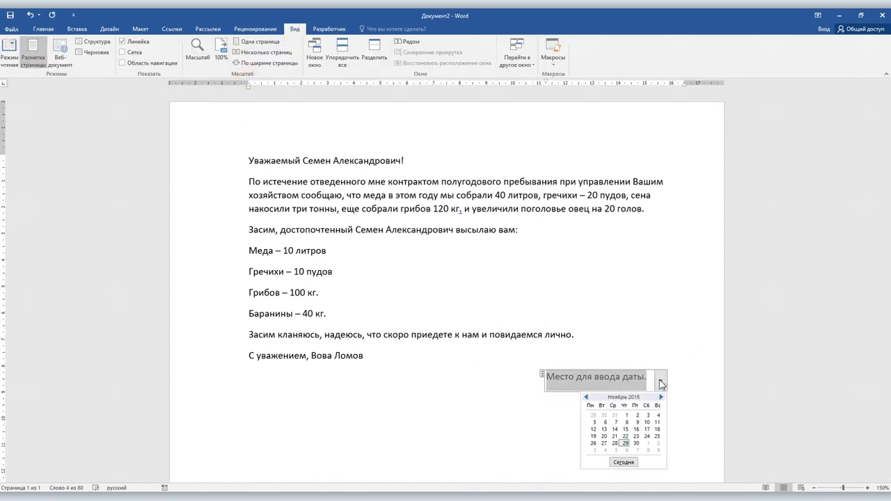
left_click(624, 444)
- Give the date a plain paragraph style and align it to the right margin
double_click(569, 376)
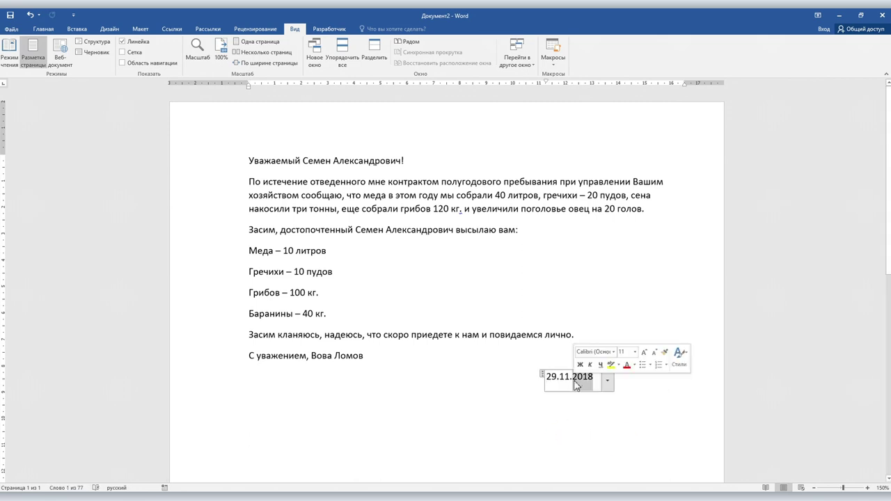
left_click(708, 353)
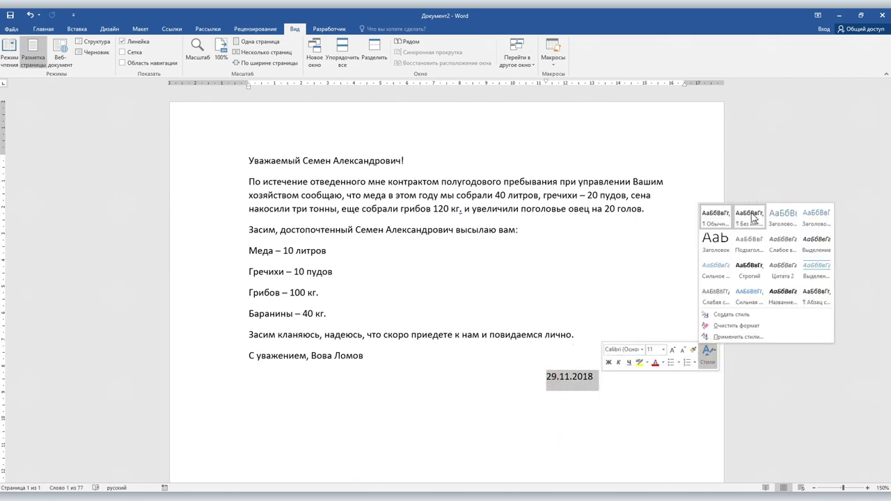
left_click(749, 216)
left_click_drag(249, 87, 625, 87)
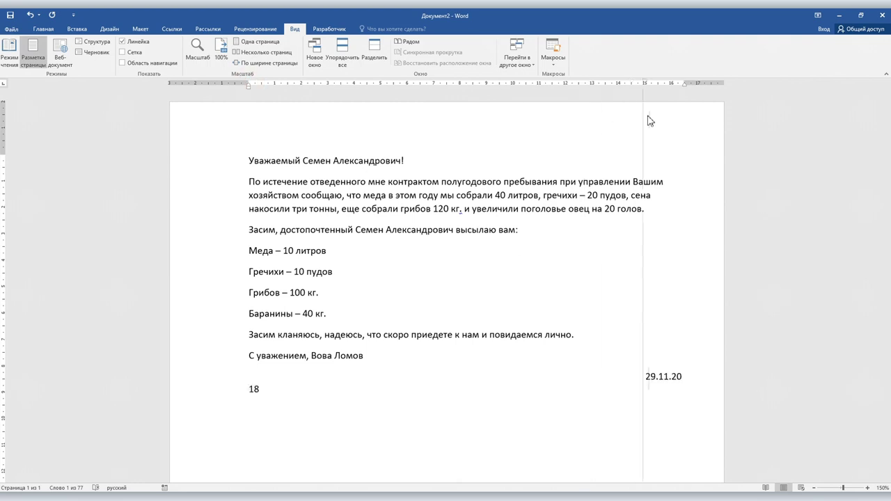
left_click(593, 312)
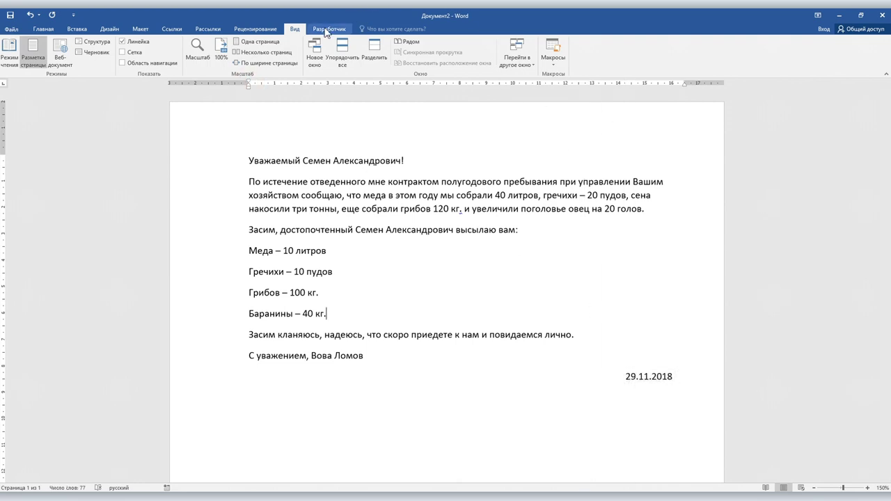
left_click(328, 29)
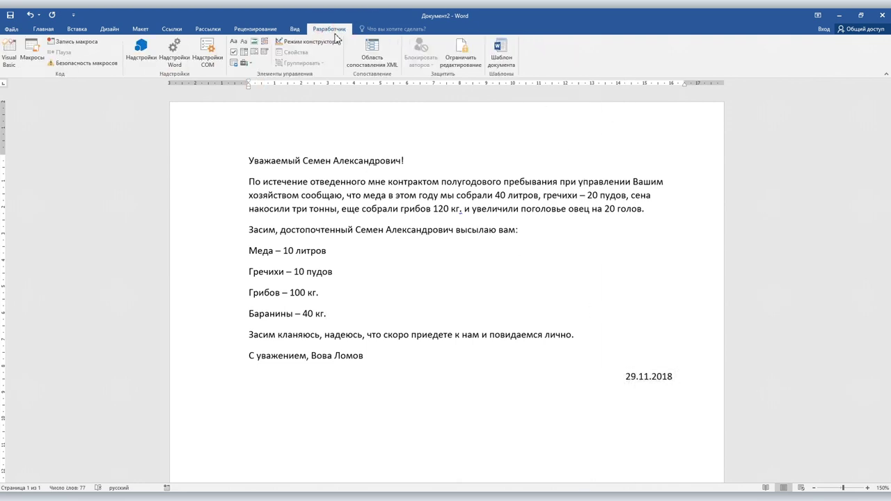
- Wrap the greeting's addressee name in a plain text control and bookmark it as 'name'
left_click_drag(302, 161, 396, 166)
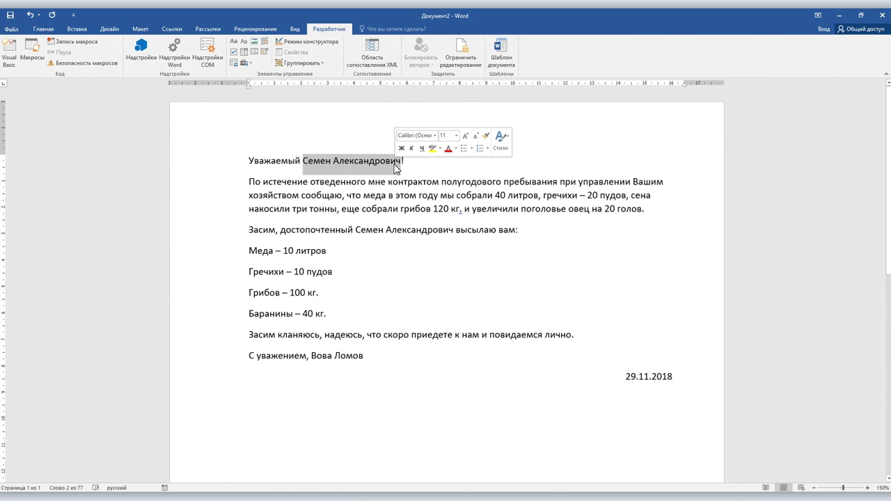
left_click(245, 42)
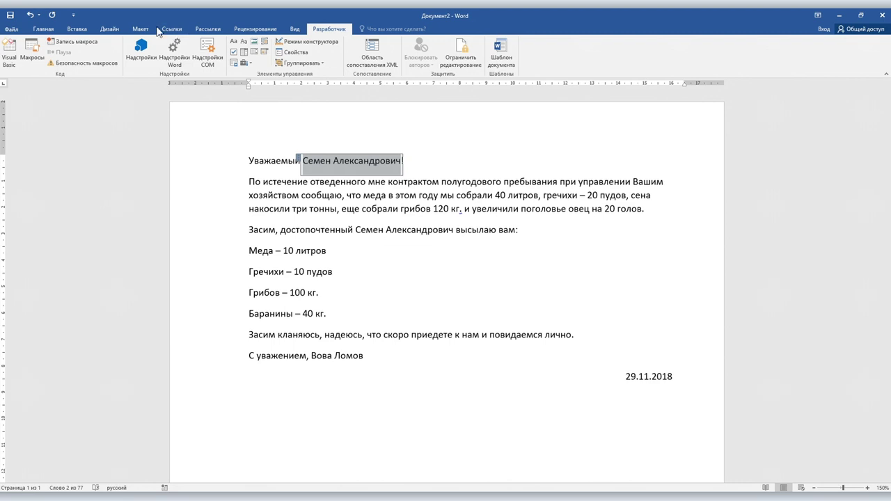
left_click(75, 31)
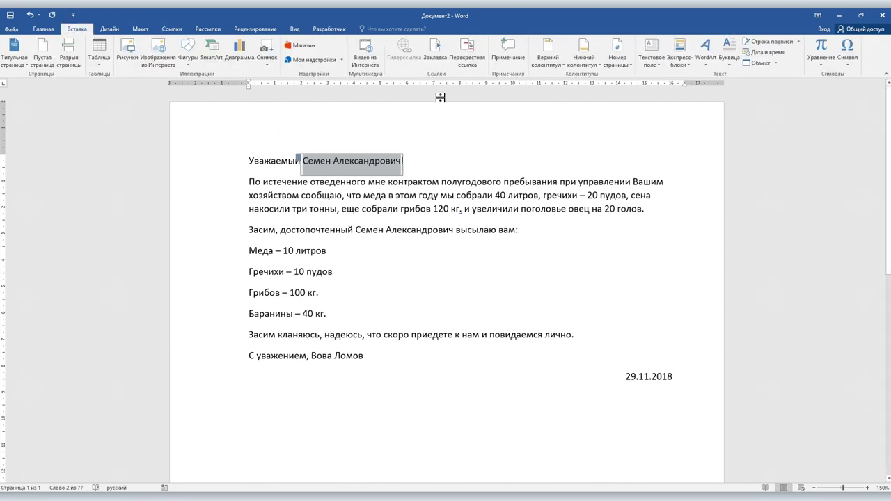
left_click(437, 48)
type("name")
left_click(510, 194)
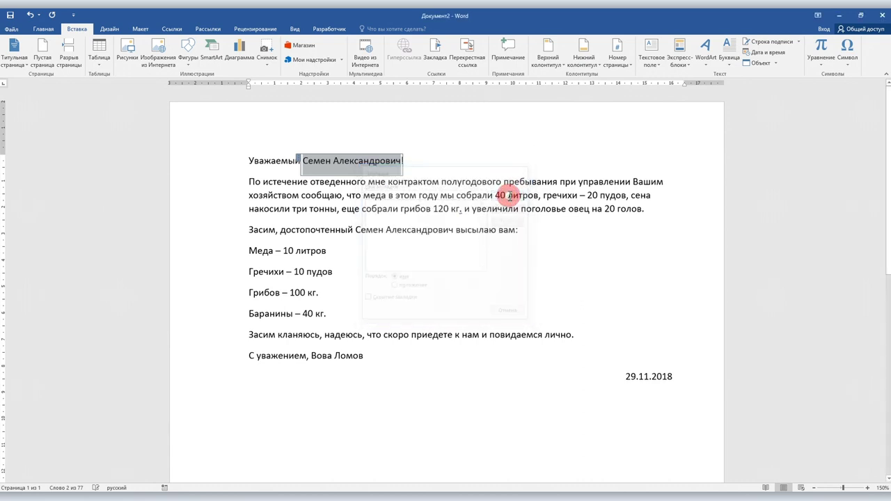
left_click(390, 230)
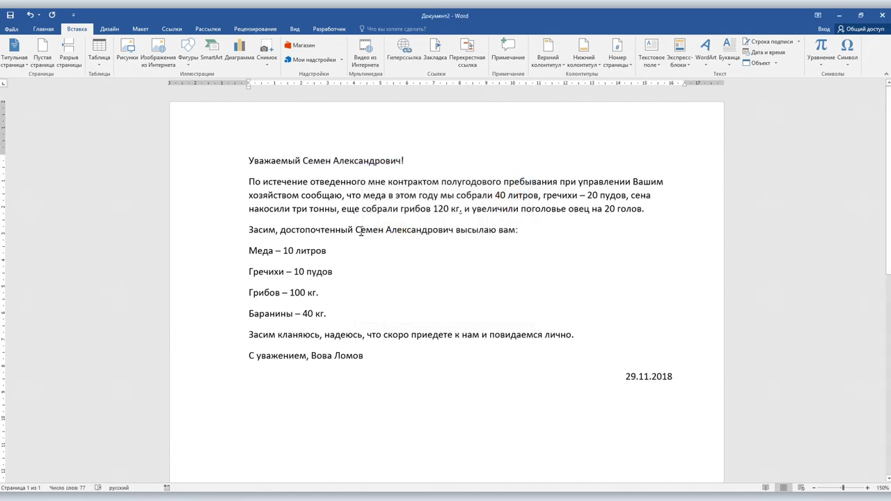
- Replace the repeated name in the Засим line with a cross-reference to the bookmark text
left_click_drag(356, 231, 446, 232)
key("Delete")
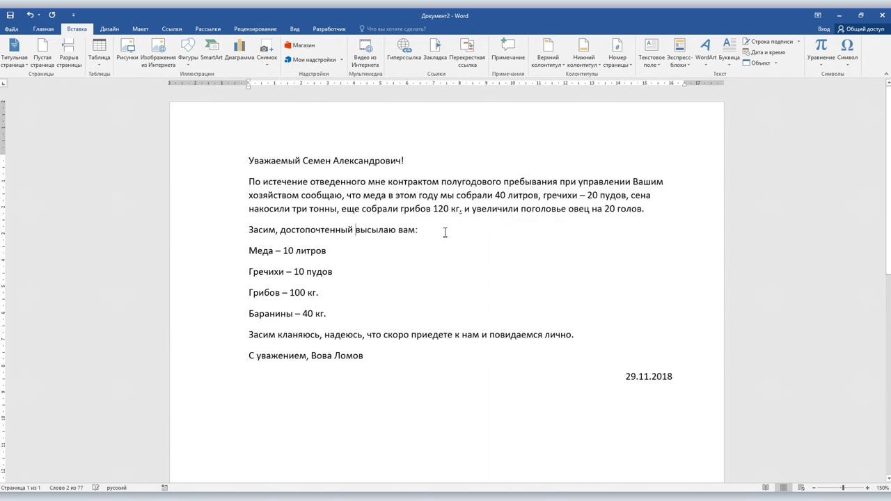
left_click(467, 50)
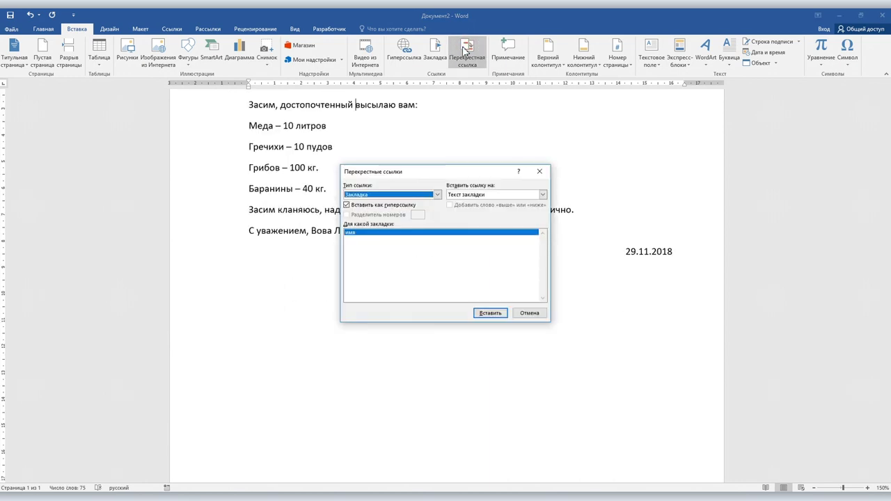
left_click(375, 194)
left_click(377, 194)
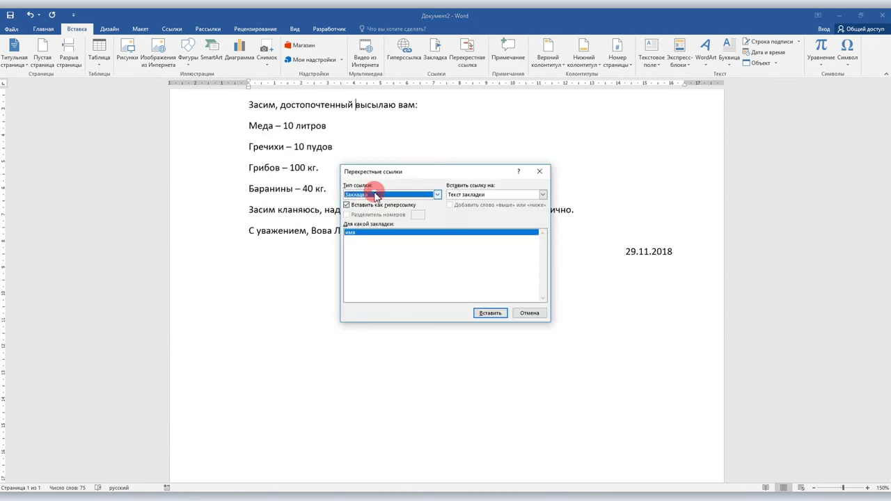
left_click(490, 313)
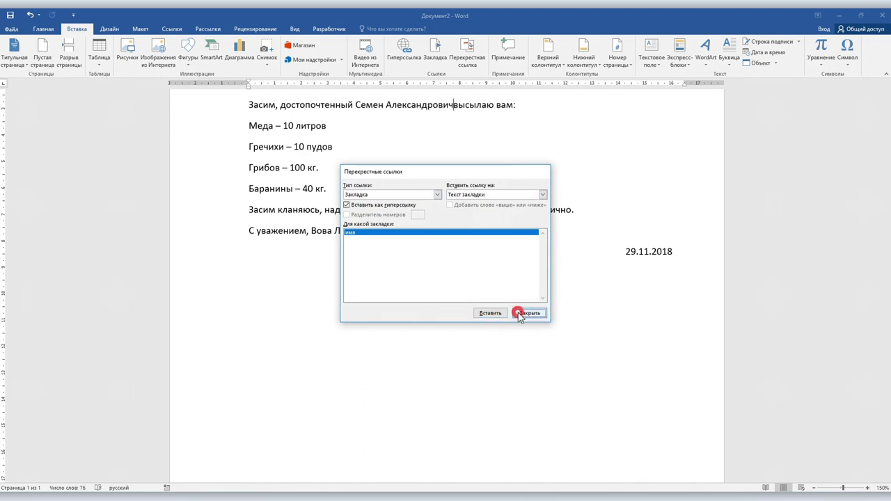
left_click(523, 313)
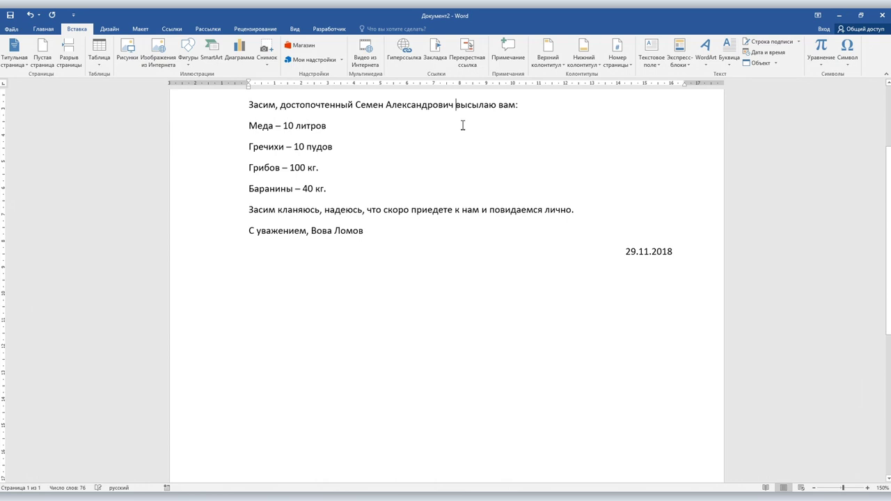
- Change the greeting name to 'Владимир Никанорович' and update all fields so the Засим line matches
scroll(463, 143, "up", 3)
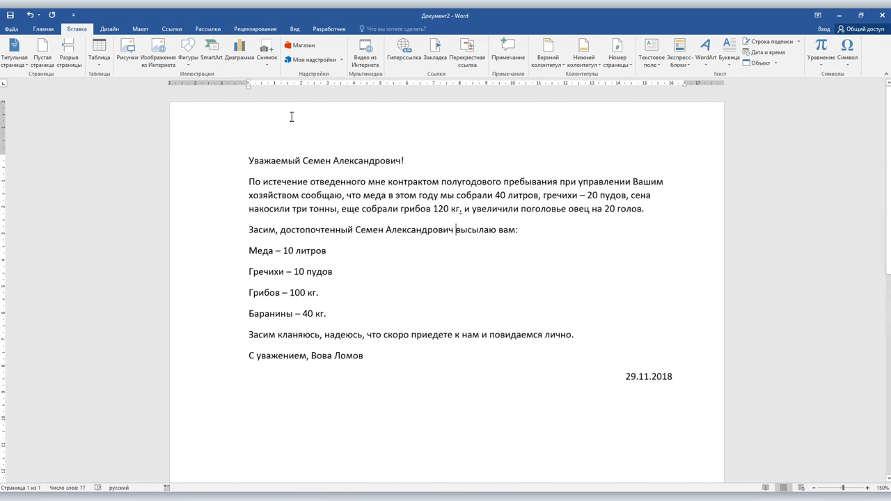
left_click_drag(302, 161, 401, 160)
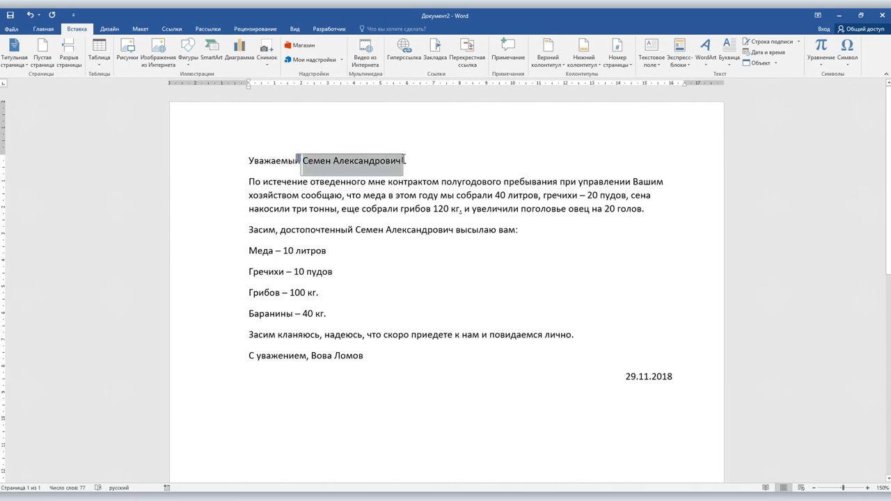
type("Владимир Никанорович")
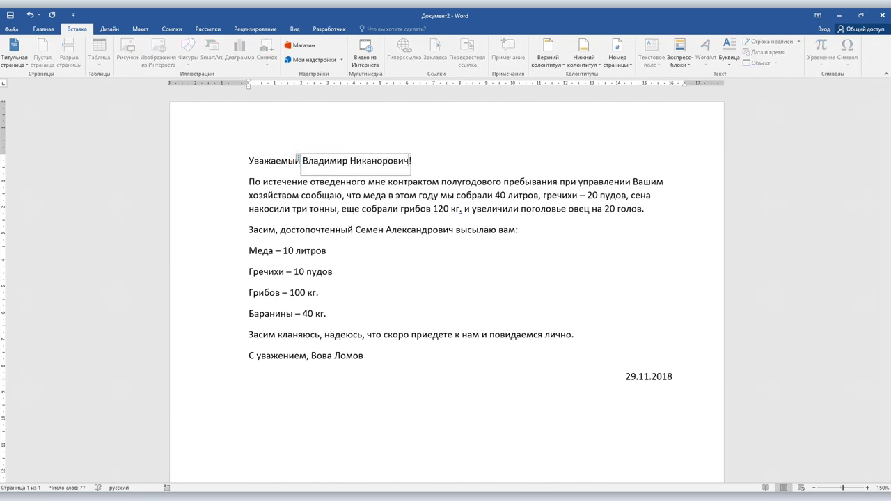
left_click(402, 194)
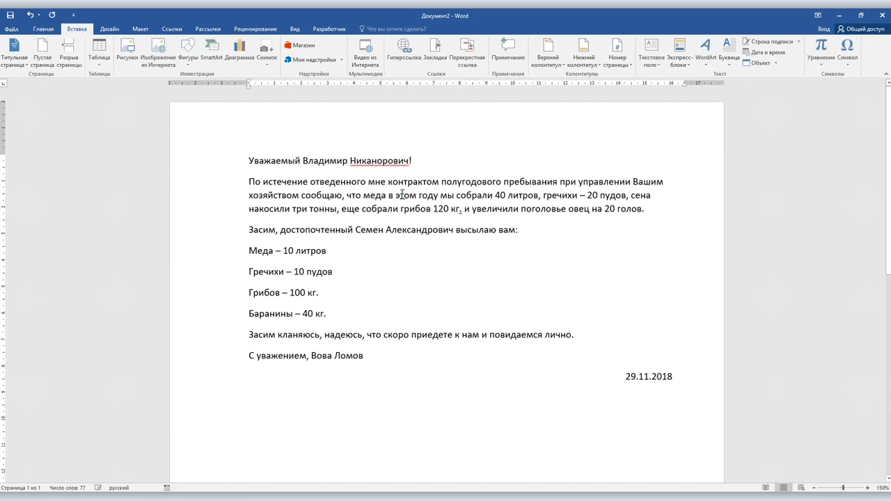
key("ctrl+a")
key("F9")
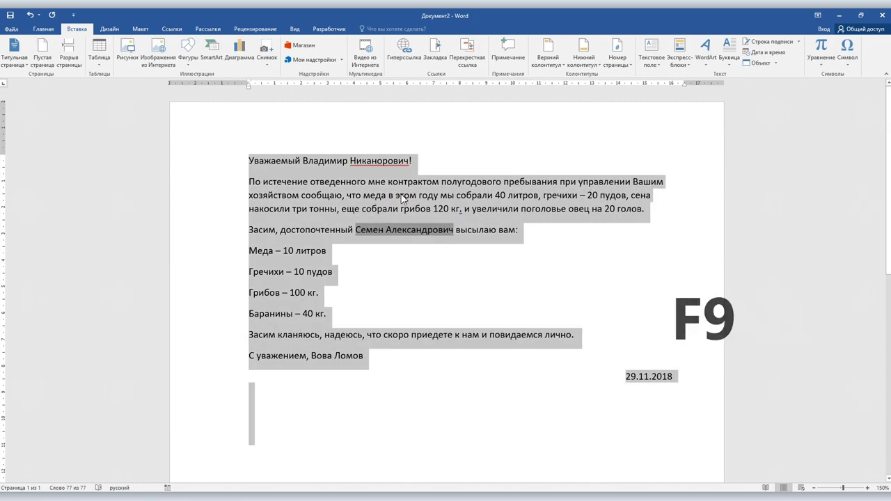
left_click(406, 235)
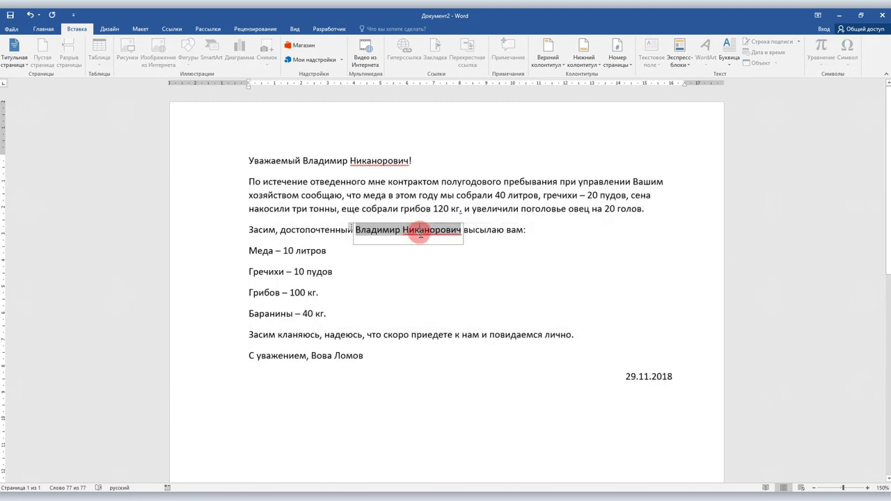
- Wrap меда in the first paragraph in a text control and bookmark it as продукт1
double_click(375, 196)
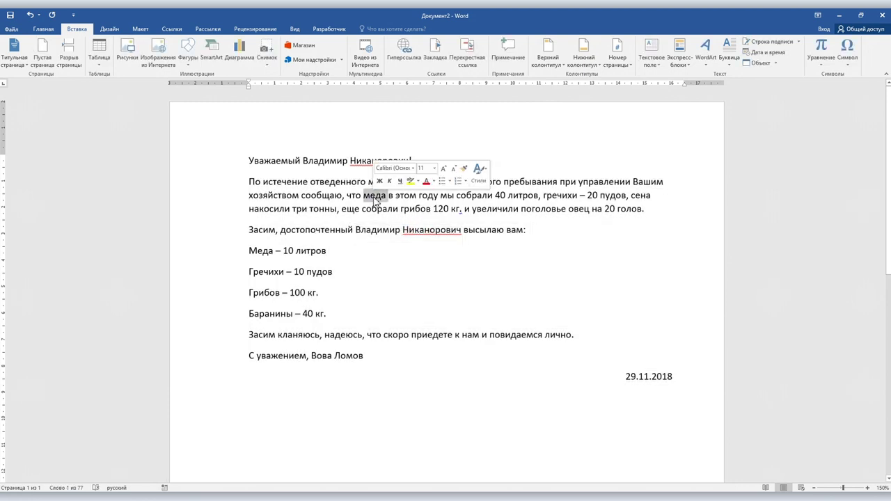
left_click(329, 28)
left_click(245, 46)
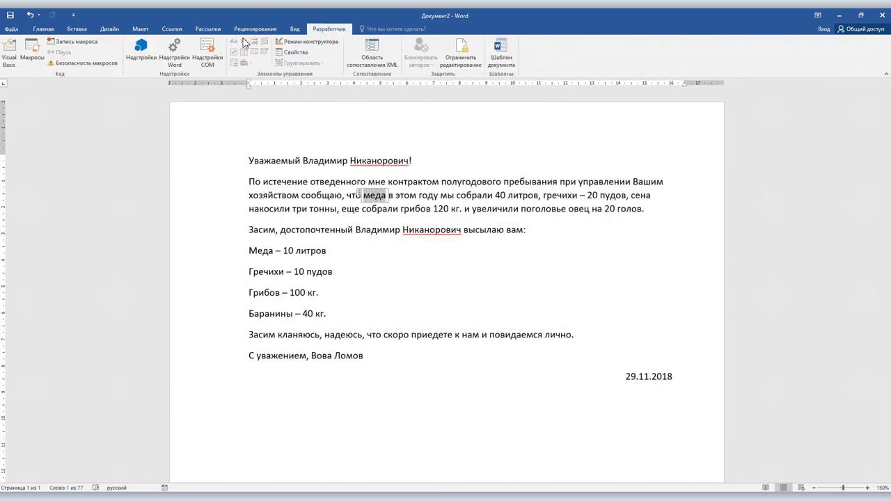
left_click(82, 29)
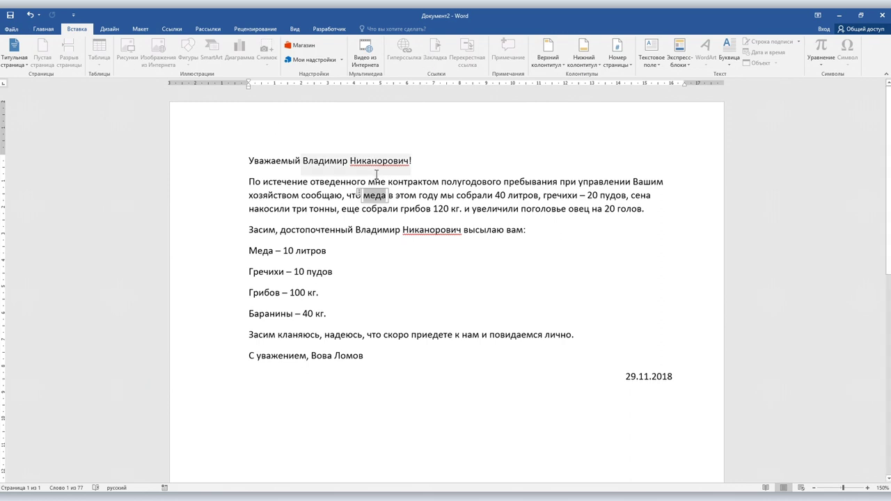
left_click(360, 194)
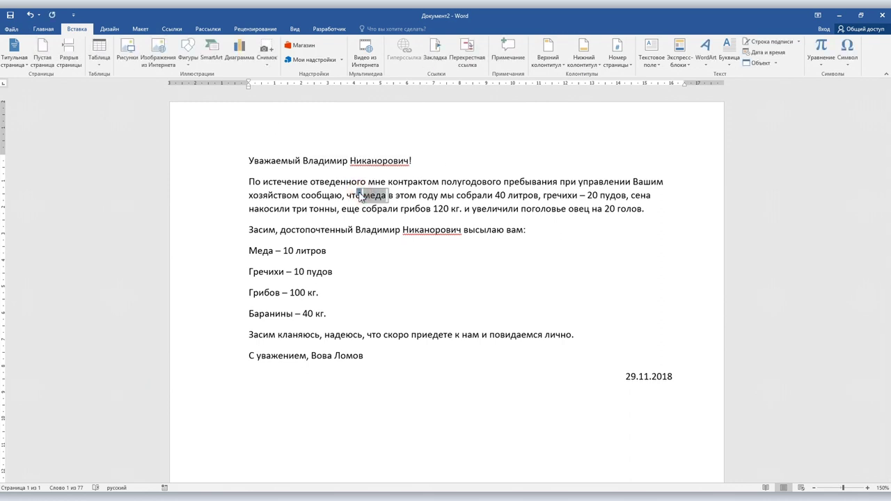
left_click(436, 49)
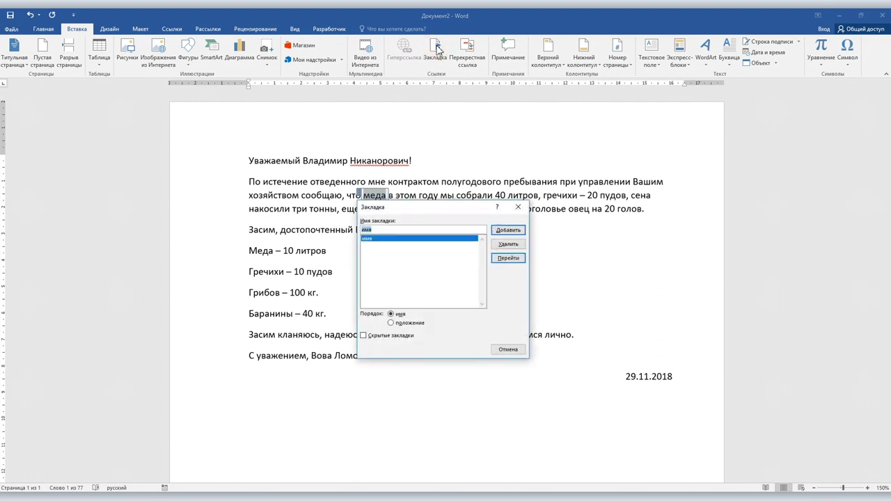
type("меда1")
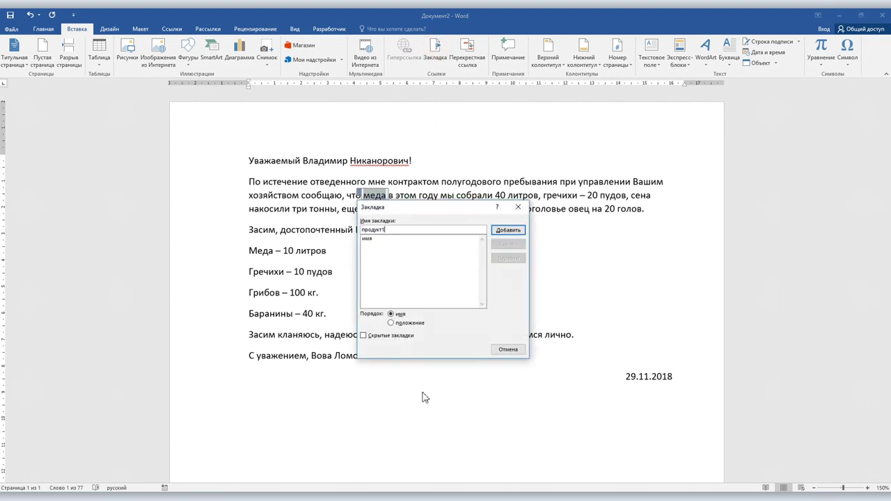
left_click(508, 231)
- Delete Меда from the start of the 10-litre list line
left_click_drag(244, 252, 271, 251)
key("Delete")
left_click(249, 250)
- Insert the продукт1 cross-reference at the start of the 10-litre line
left_click(467, 52)
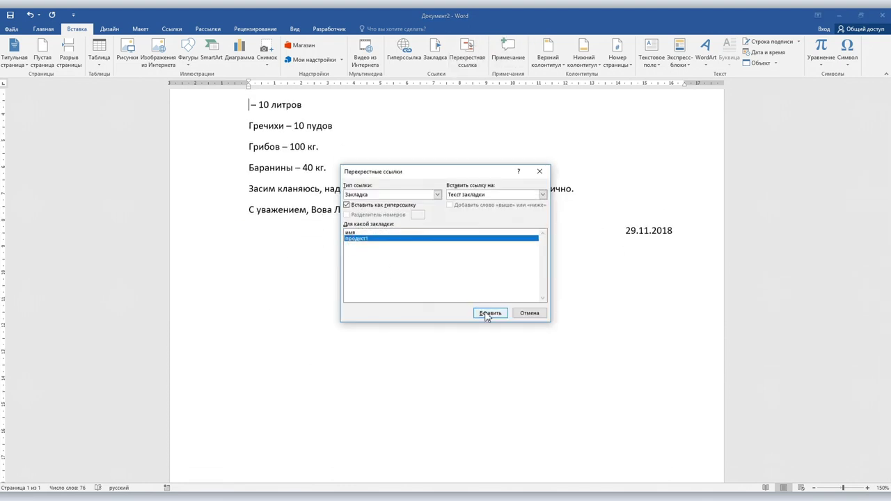
left_click(490, 313)
key("Escape")
- Change меда to 'водки' in the paragraph and update all fields so the list matches
double_click(373, 183)
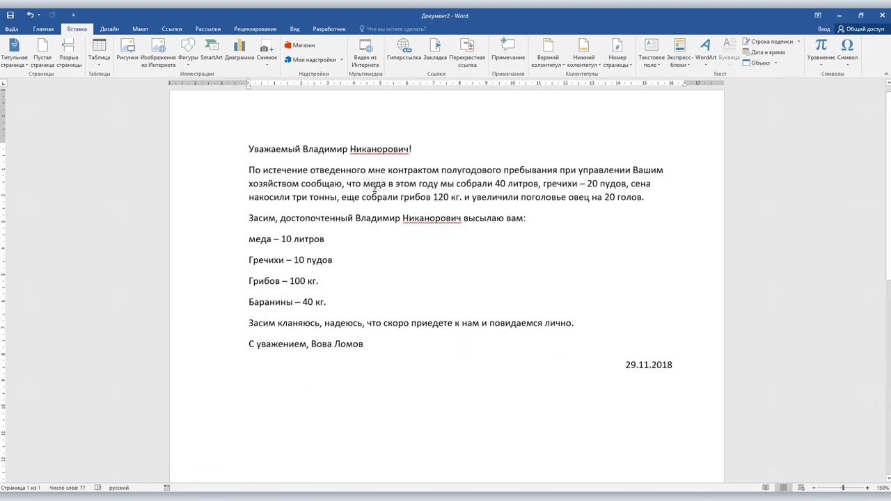
type("водки")
key("ctrl+a")
key("F9")
left_click(367, 261)
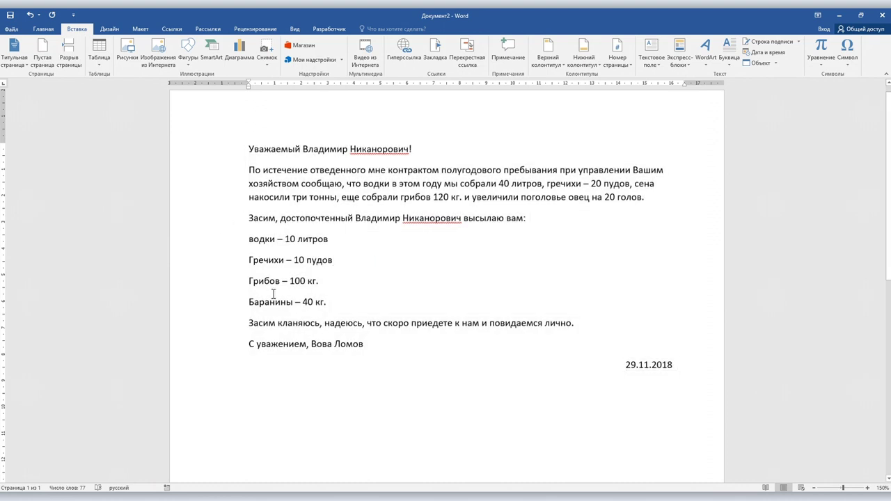
left_click(255, 245)
- Set the водки field's format to Первая прописная so it reads Водки
right_click(262, 243)
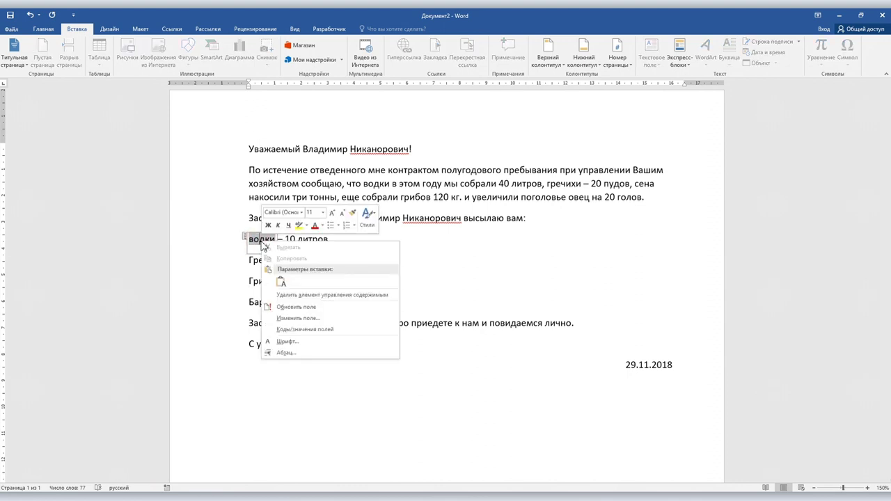
left_click(298, 318)
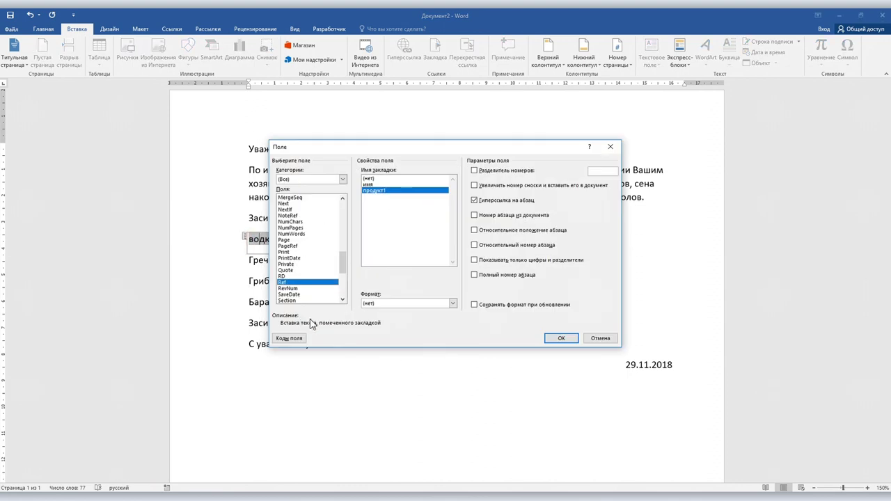
left_click(398, 304)
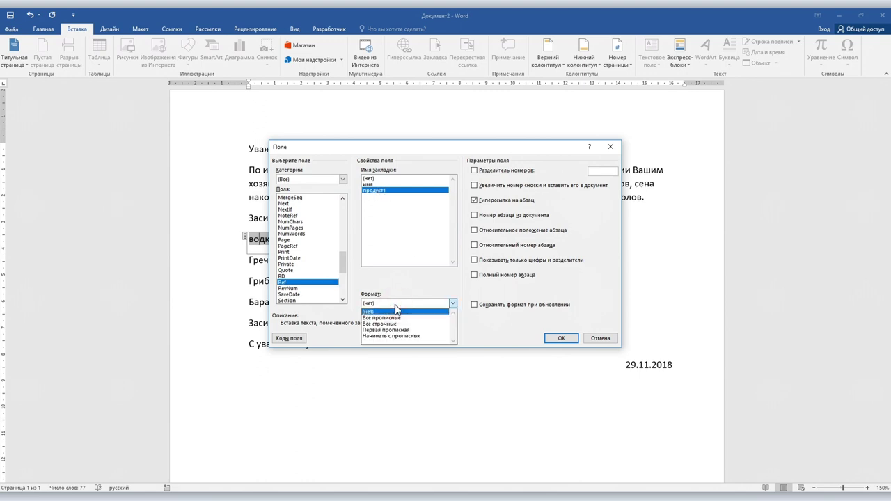
left_click(395, 331)
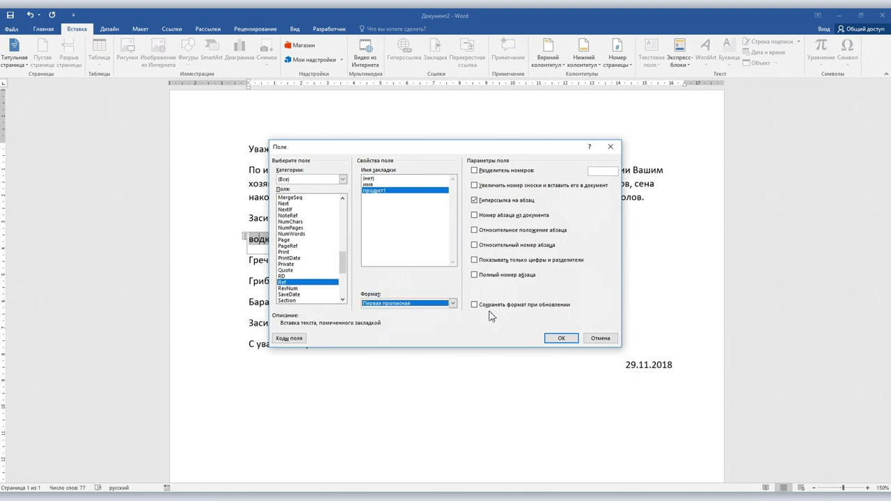
left_click(554, 338)
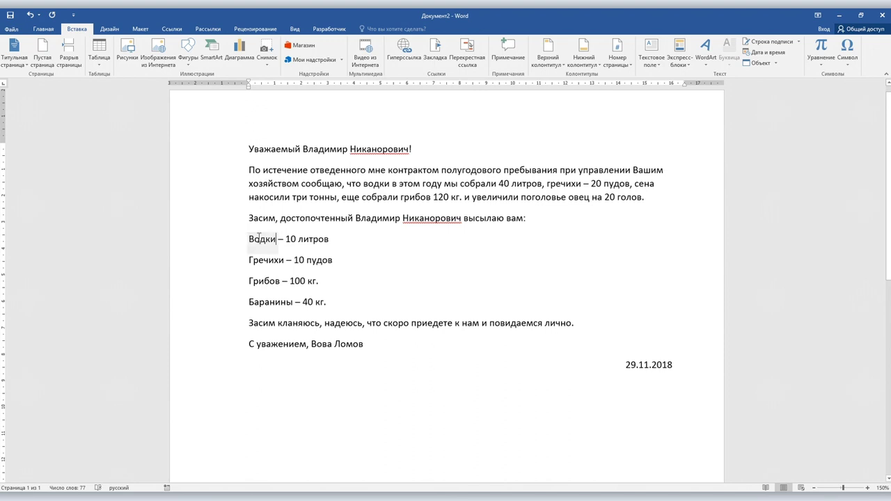
- Change водки to 'дегтя' in the paragraph and refresh fields so the list reads Дегтя – 10 литров
double_click(369, 185)
type("дегтя")
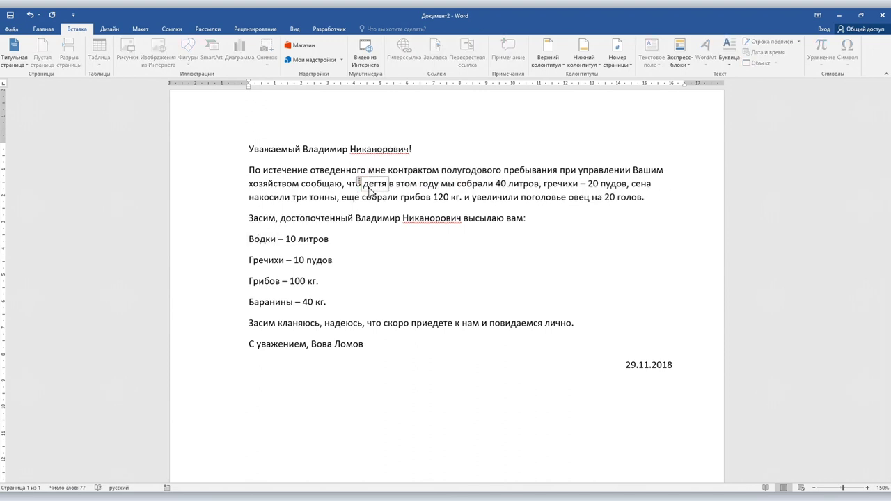
key("ctrl+a")
left_click(370, 266)
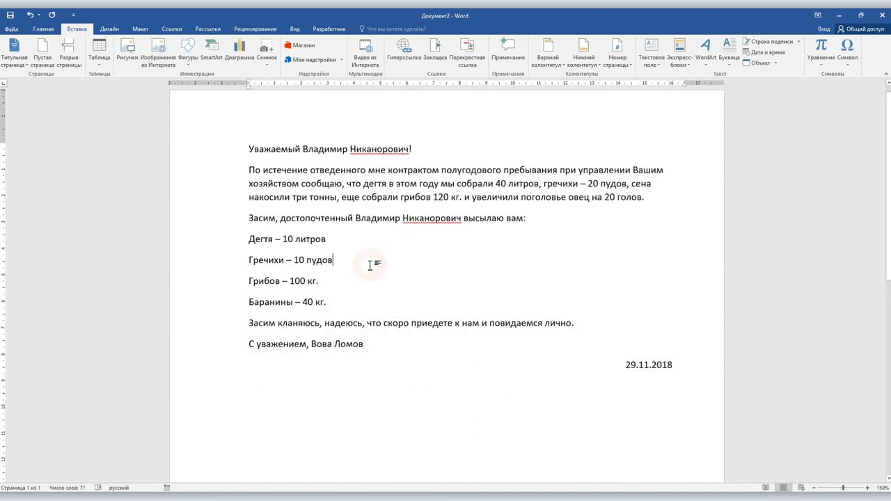